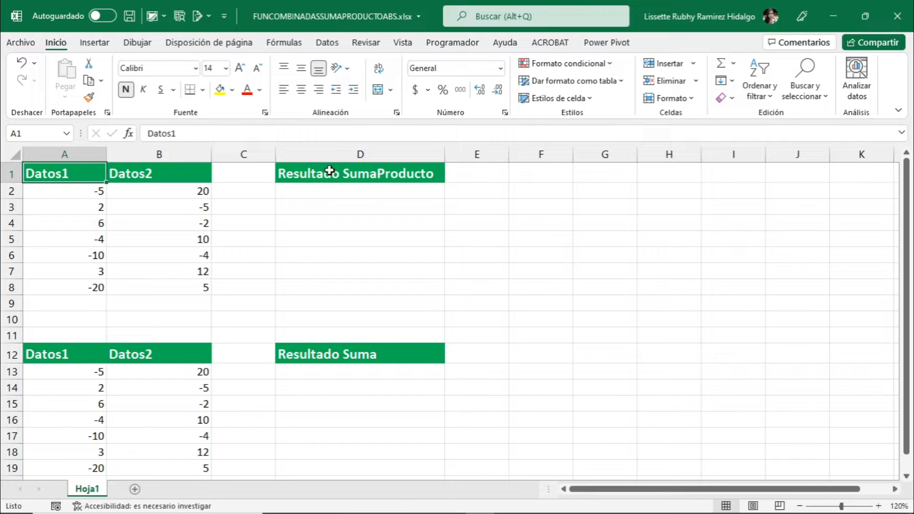
# Start a SUMAPRODUCTO function in cell D2, choosing it from the Matemáticas y trigonométricas category
pyautogui.click(313, 188)
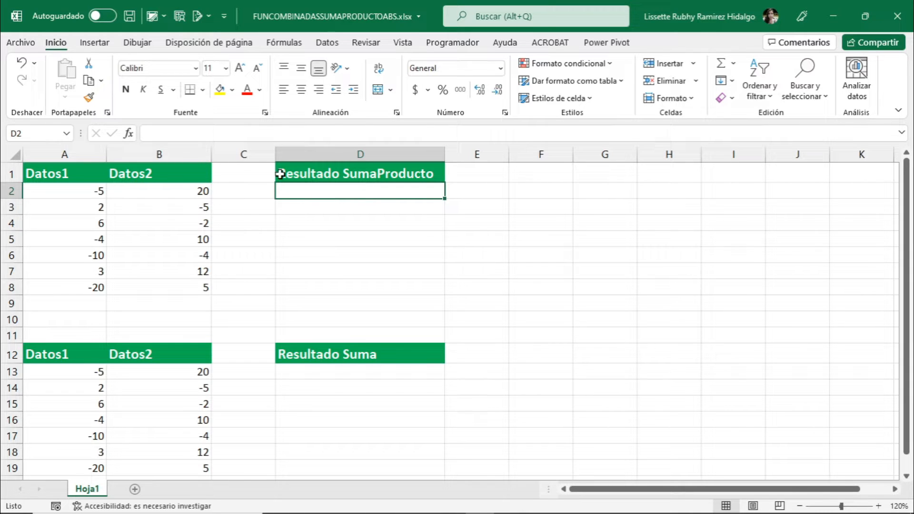
pyautogui.click(130, 136)
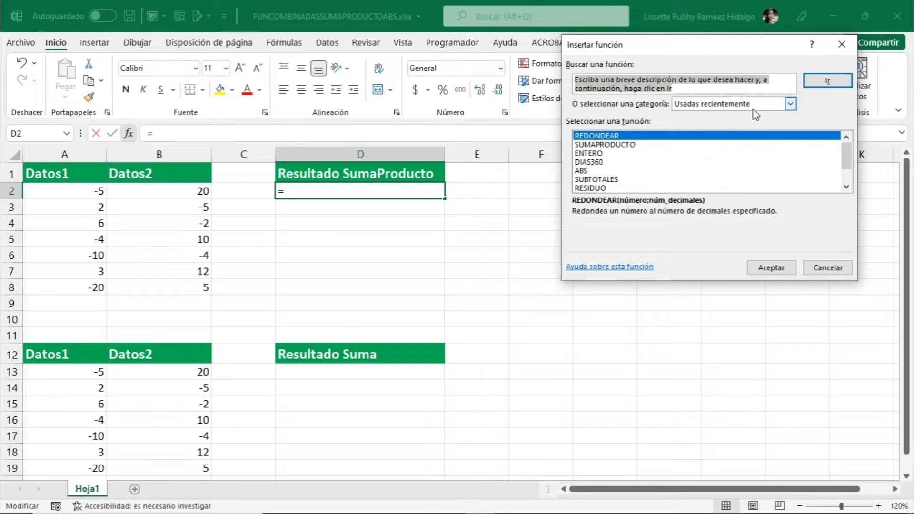
pyautogui.click(791, 104)
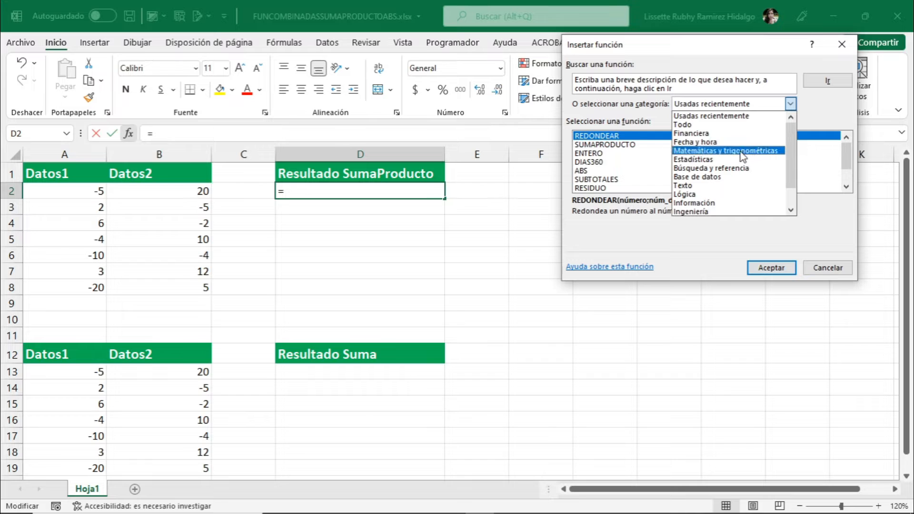
pyautogui.click(727, 150)
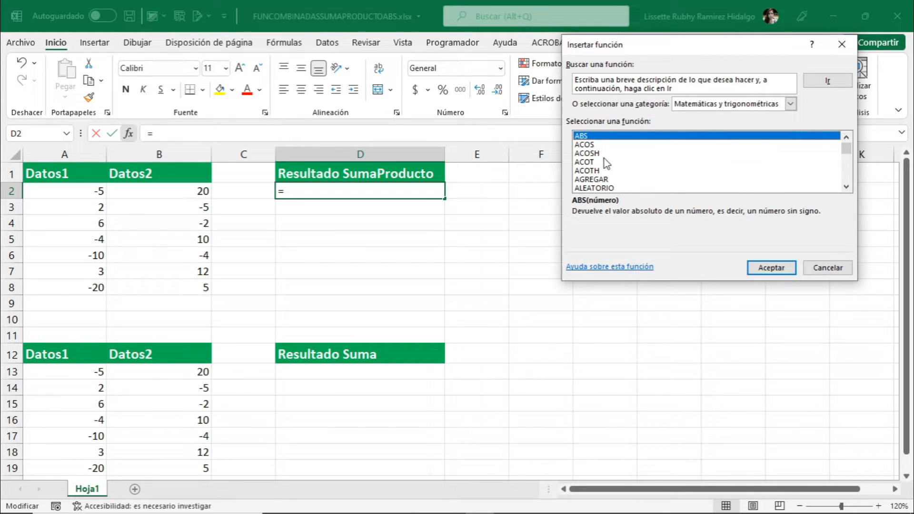
pyautogui.scroll(-7, 598, 154)
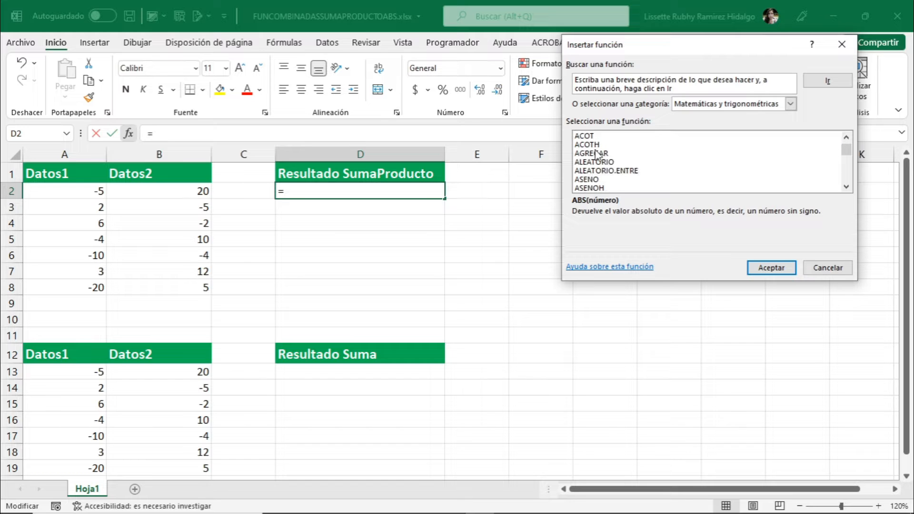
pyautogui.scroll(-13, 597, 155)
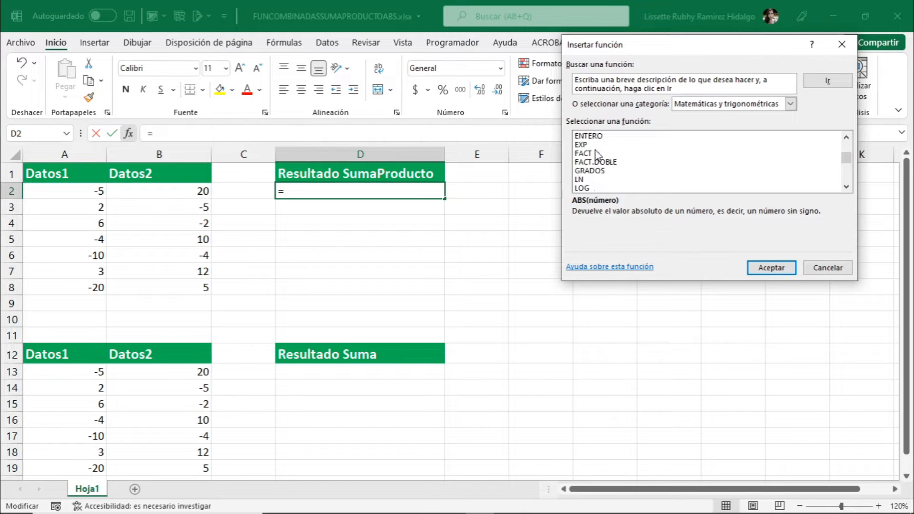
pyautogui.scroll(-3, 598, 155)
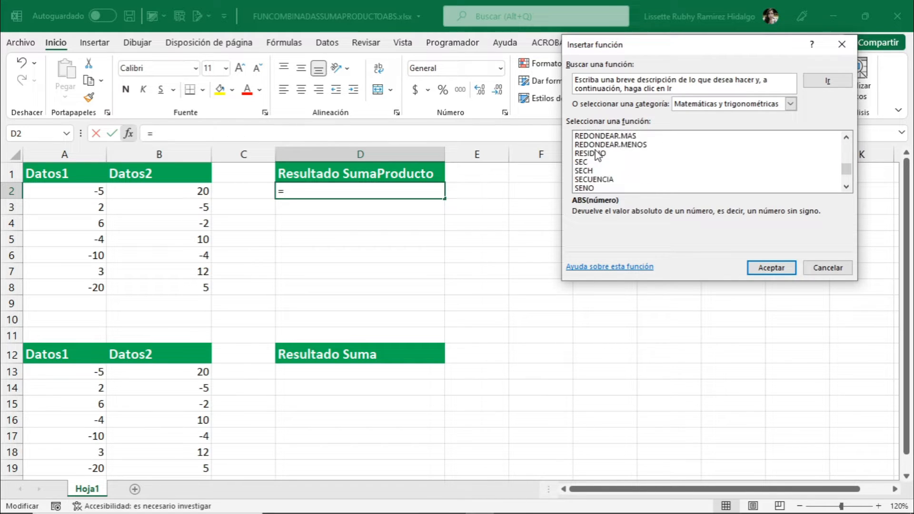
pyautogui.scroll(-1, 598, 155)
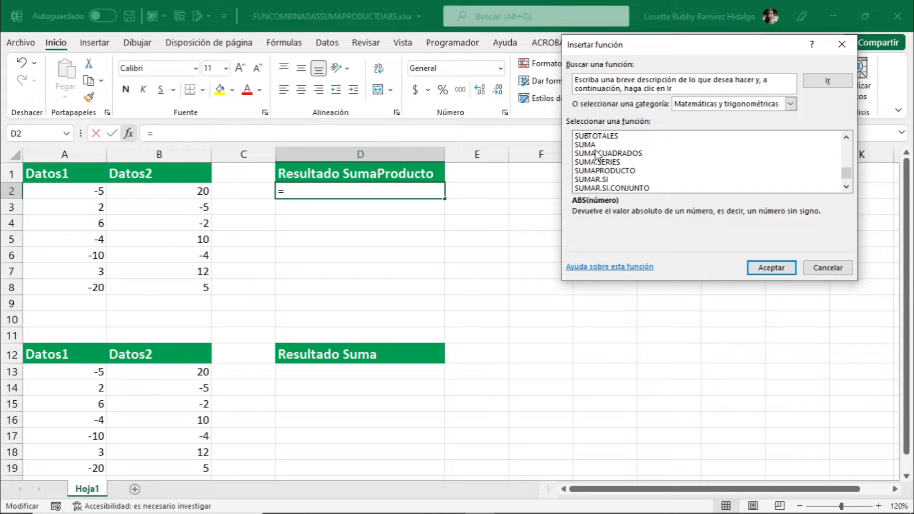
pyautogui.doubleClick(604, 171)
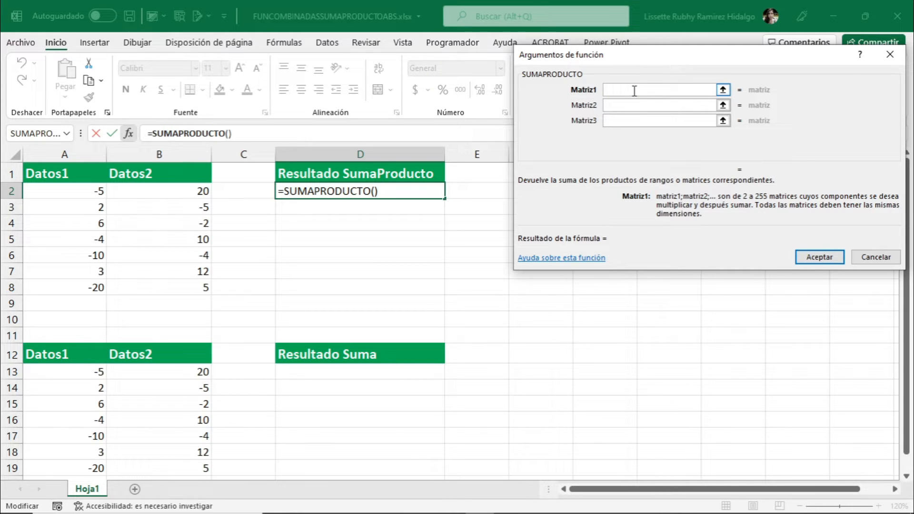
# Set the Matriz1 argument of SUMAPRODUCTO to Abs(A2:A8)
pyautogui.write('Ab')
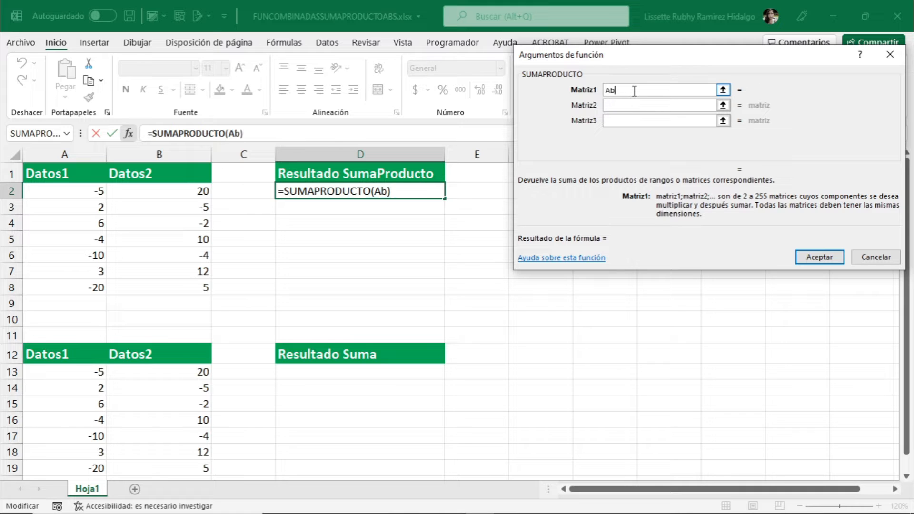
pyautogui.write('s(')
pyautogui.moveTo(82, 191); pyautogui.dragTo(75, 288)
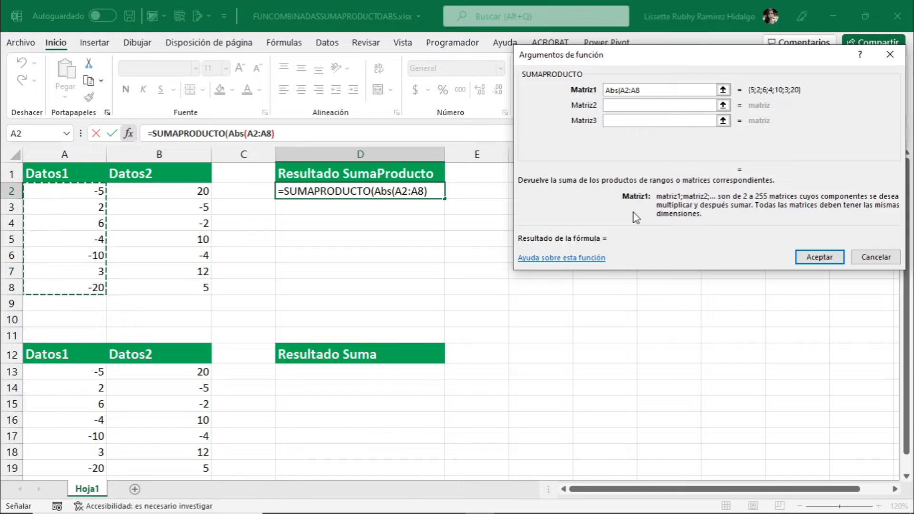
pyautogui.write(')')
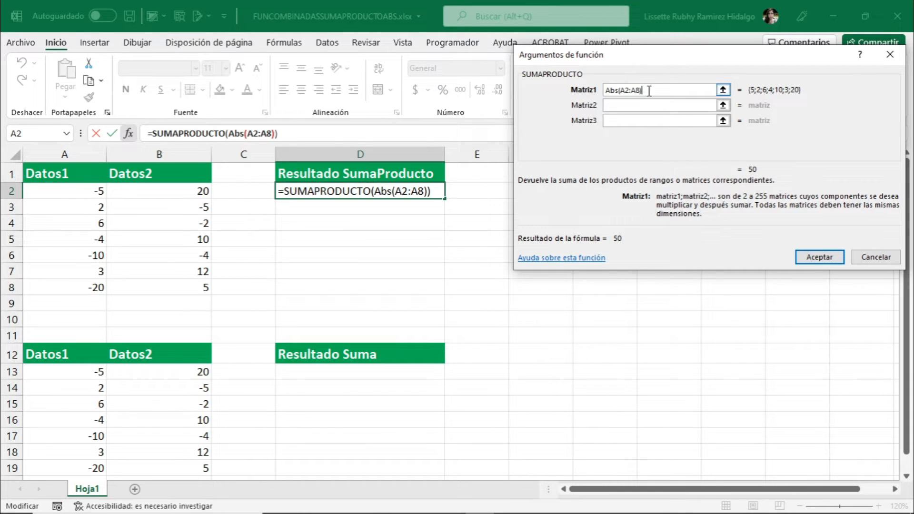
# Set the Matriz2 argument to abs(B2:B8) and accept the SUMAPRODUCTO formula
pyautogui.click(631, 102)
pyautogui.click(631, 101)
pyautogui.write('abs')
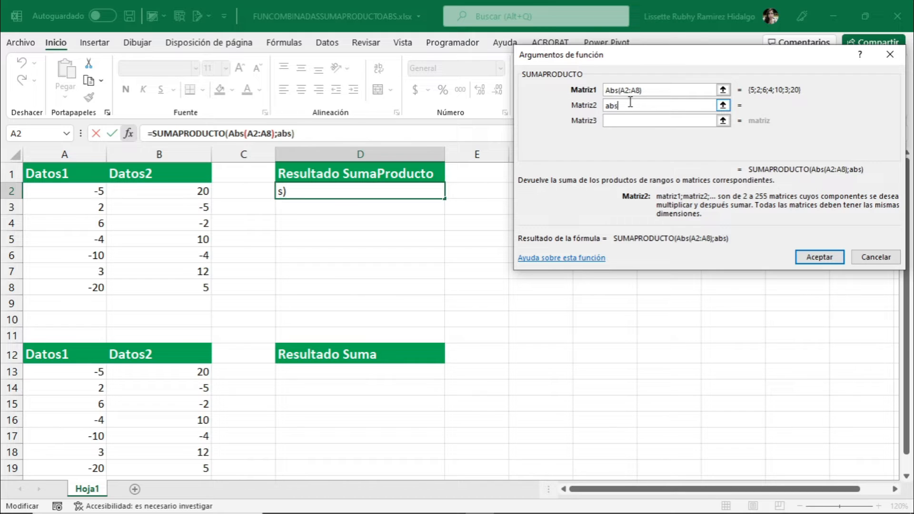
pyautogui.write('(')
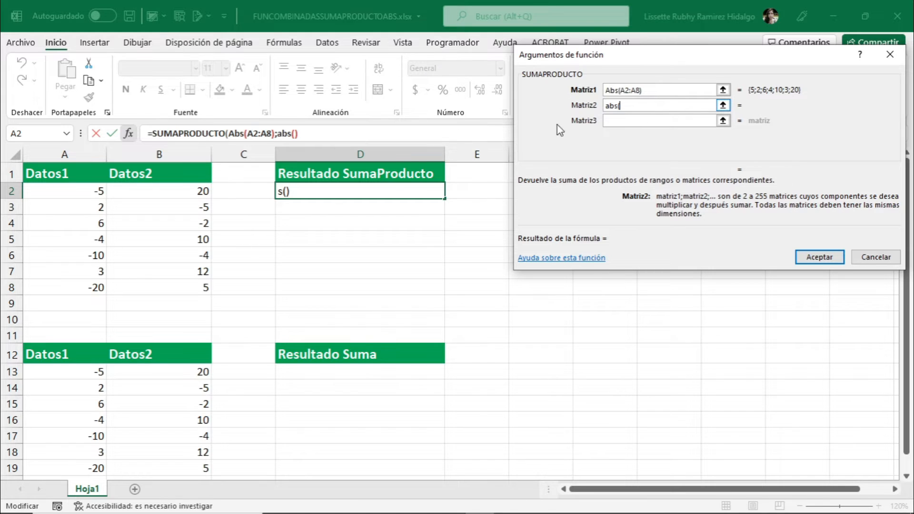
pyautogui.moveTo(186, 191); pyautogui.dragTo(184, 290)
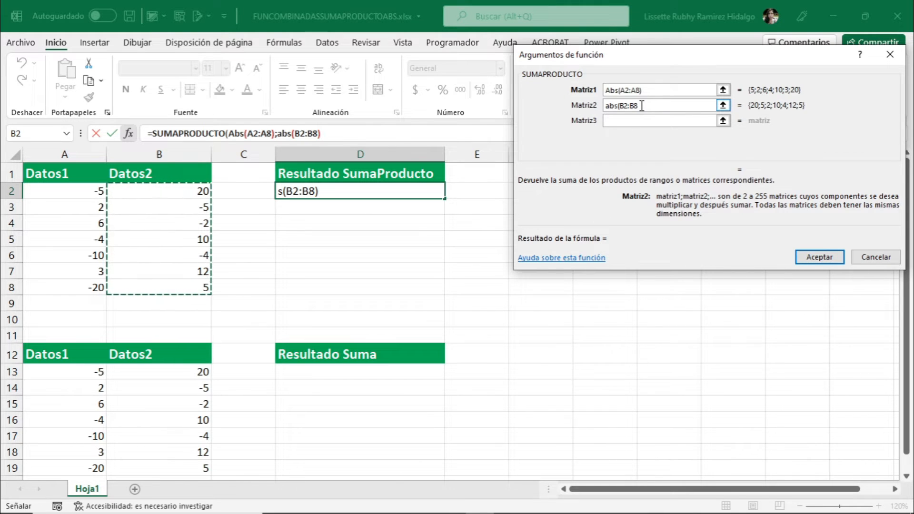
pyautogui.write(')')
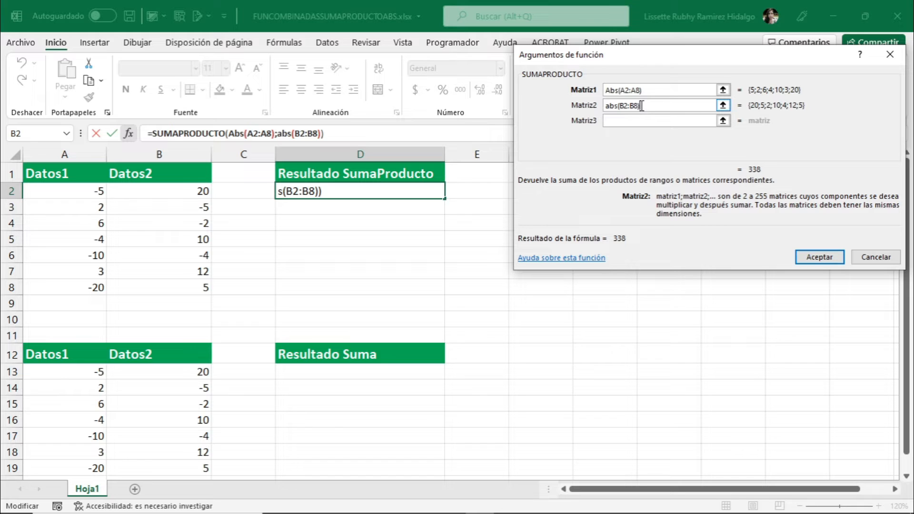
pyautogui.click(822, 258)
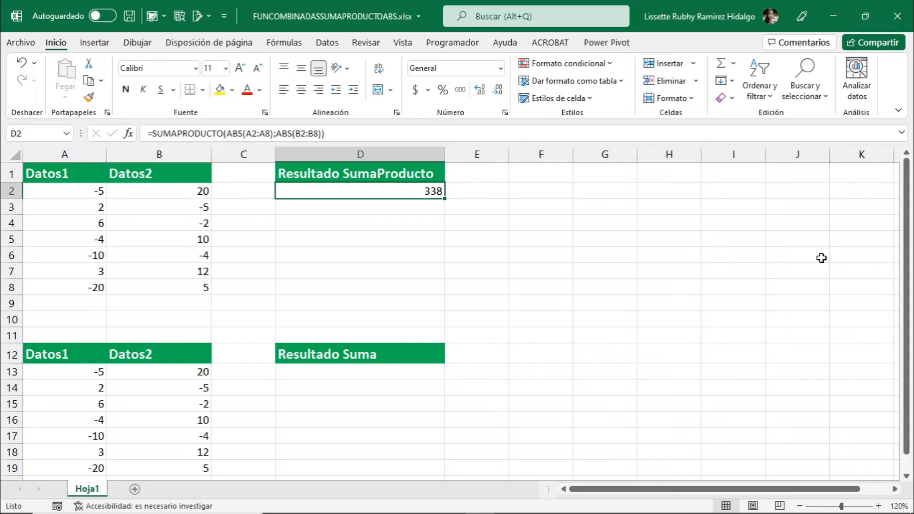
# Start a SUMA function in cell D13 under Resultado Suma, choosing it from the function list
pyautogui.scroll(-1, 328, 399)
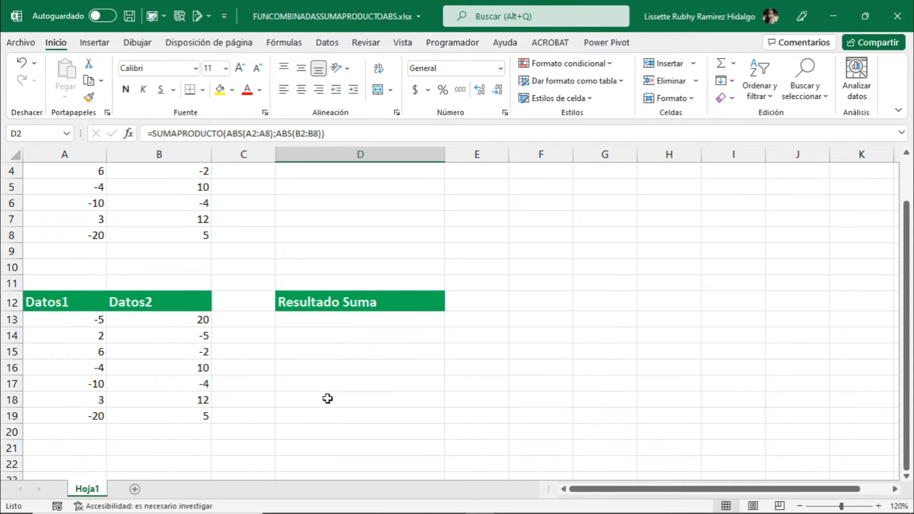
pyautogui.scroll(-1, 328, 399)
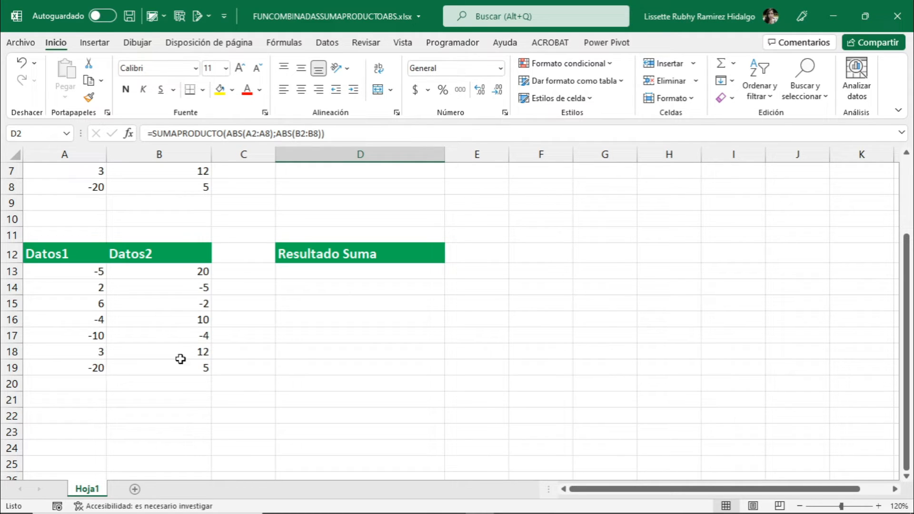
pyautogui.click(350, 274)
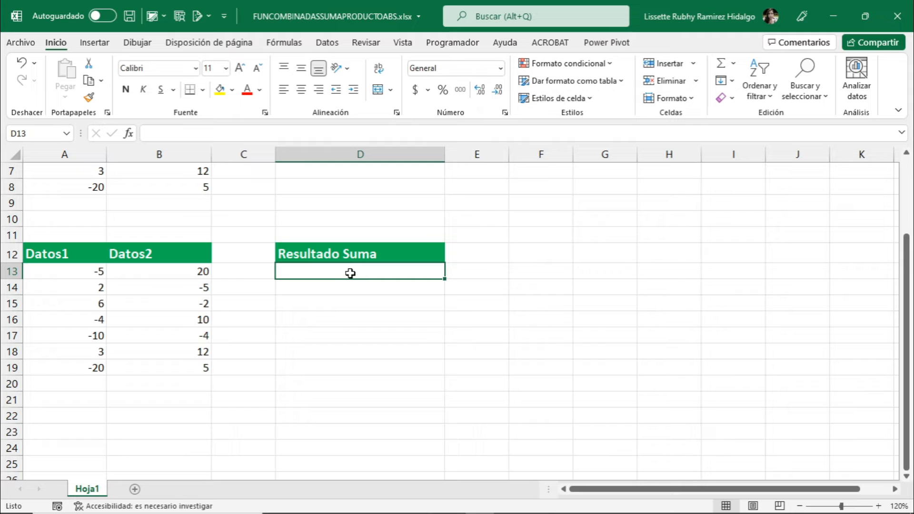
pyautogui.click(129, 134)
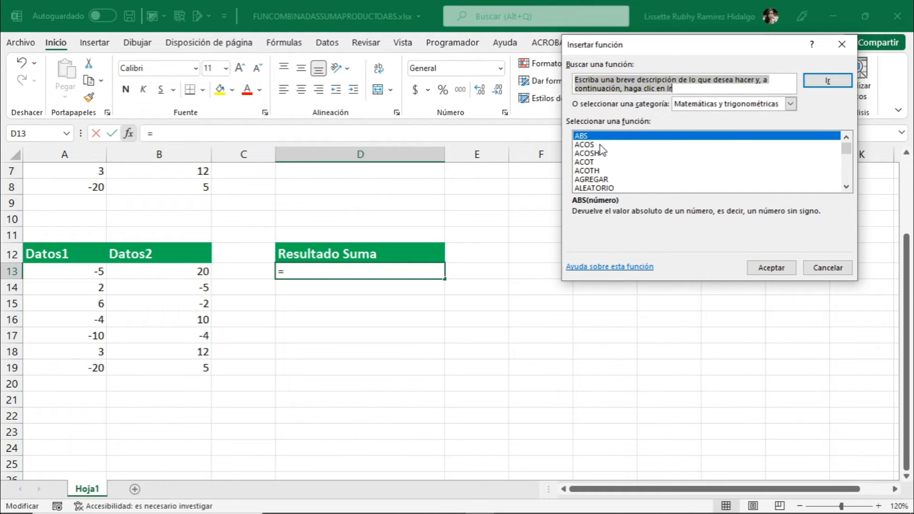
pyautogui.scroll(-14, 601, 148)
pyautogui.scroll(-8, 602, 149)
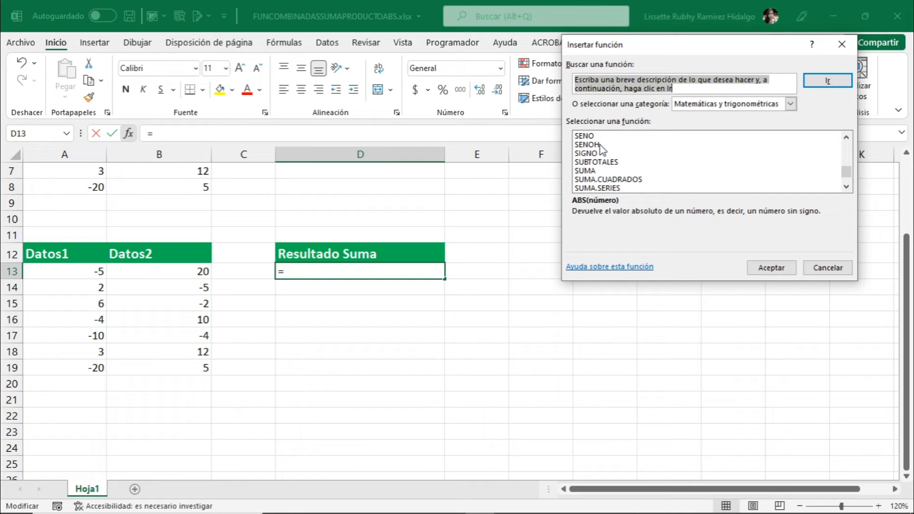
pyautogui.doubleClick(588, 171)
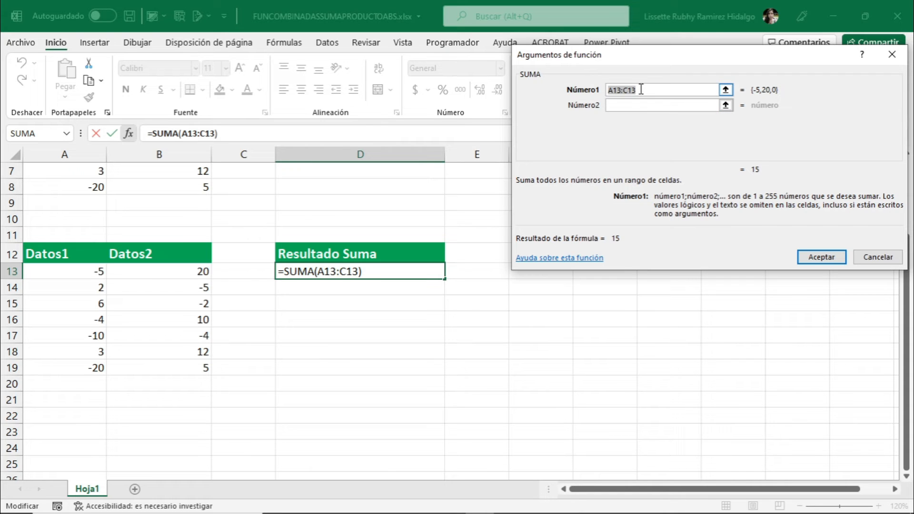
# Replace the suggested range in SUMA's Número1 argument with abs(A13:A19)
pyautogui.moveTo(640, 90); pyautogui.dragTo(598, 91)
pyautogui.press('BackSpace')
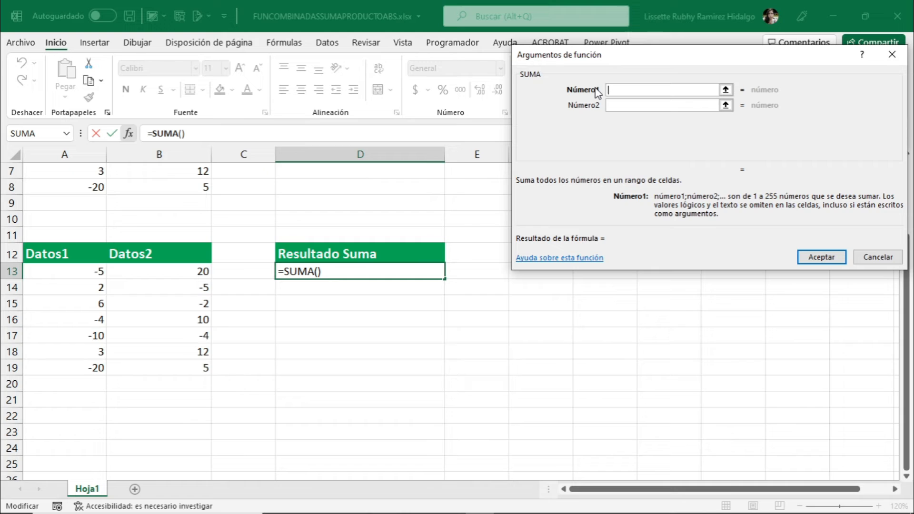
pyautogui.write('abs')
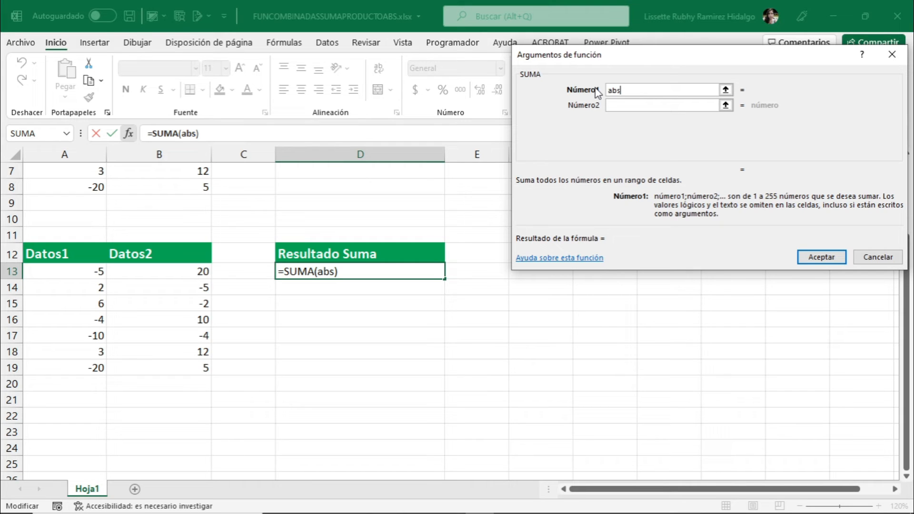
pyautogui.write('(')
pyautogui.moveTo(73, 271); pyautogui.dragTo(72, 367)
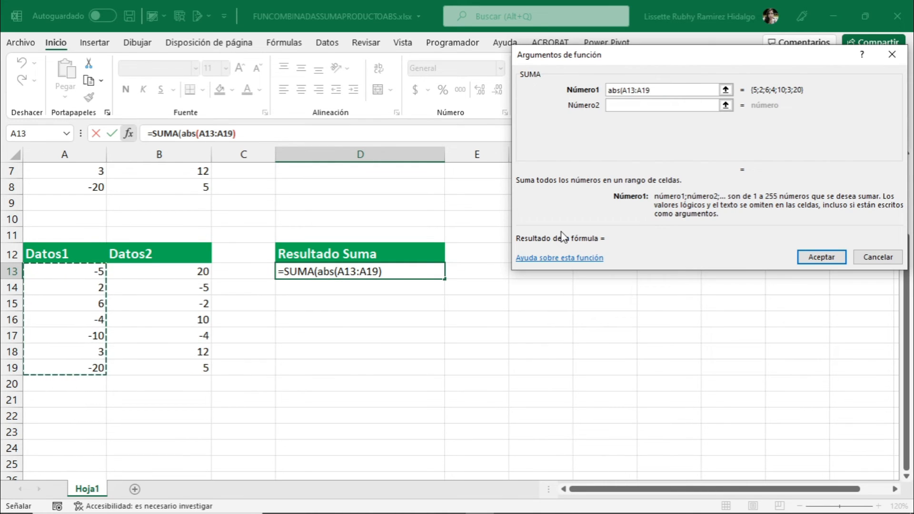
pyautogui.write(')')
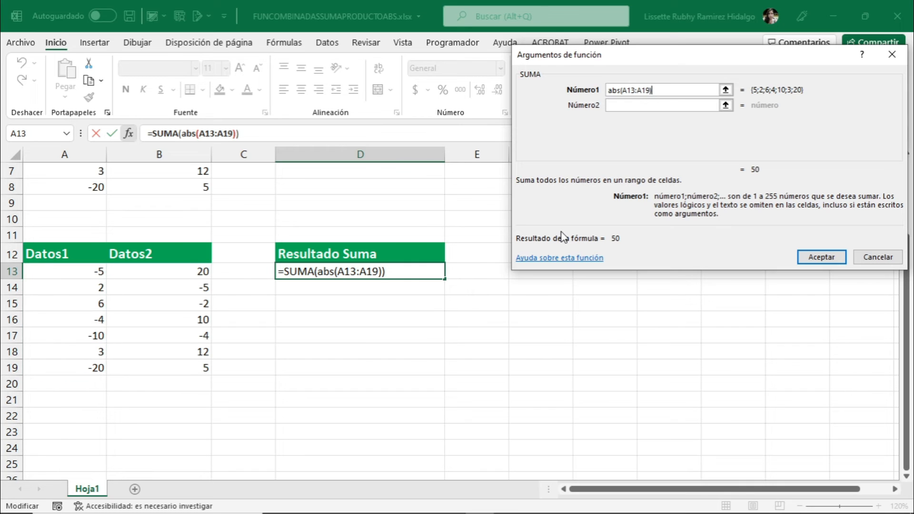
# Set the Número2 argument to Abs(B13:B19) and accept the SUMA formula
pyautogui.click(642, 105)
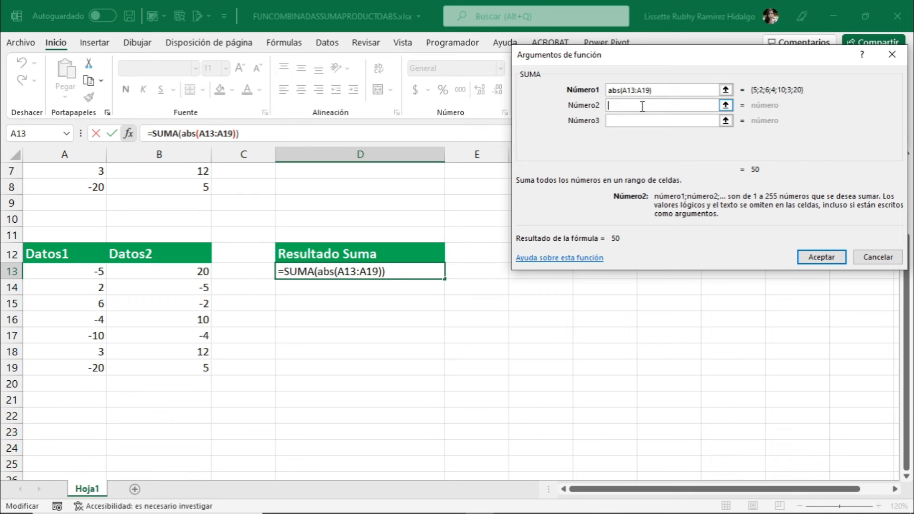
pyautogui.write('Abs')
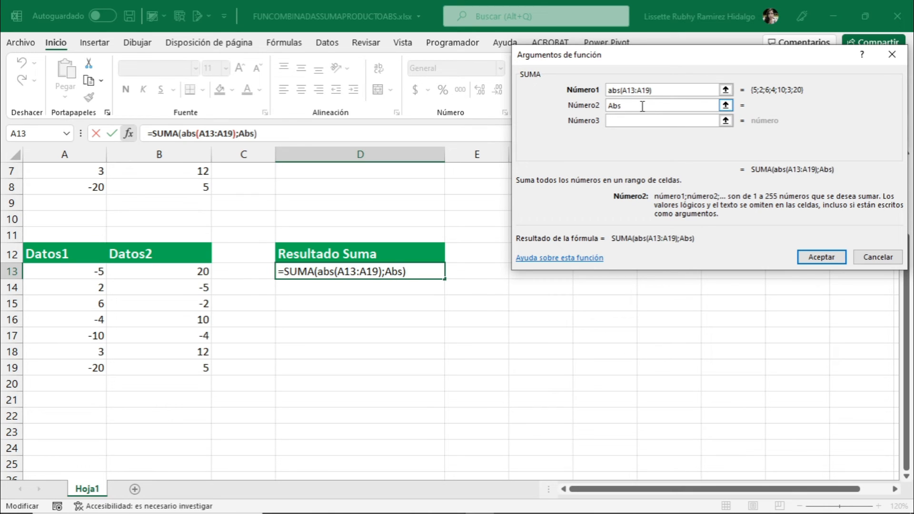
pyautogui.write('(')
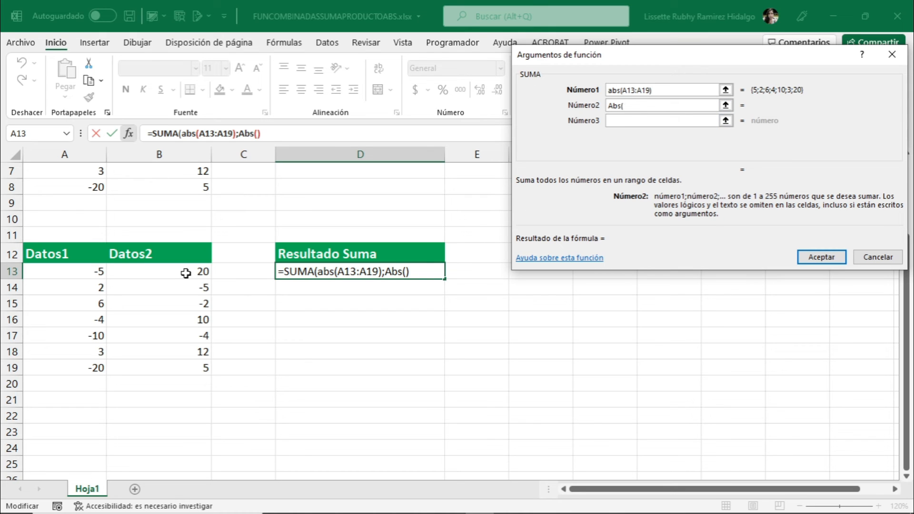
pyautogui.moveTo(186, 273); pyautogui.dragTo(184, 362)
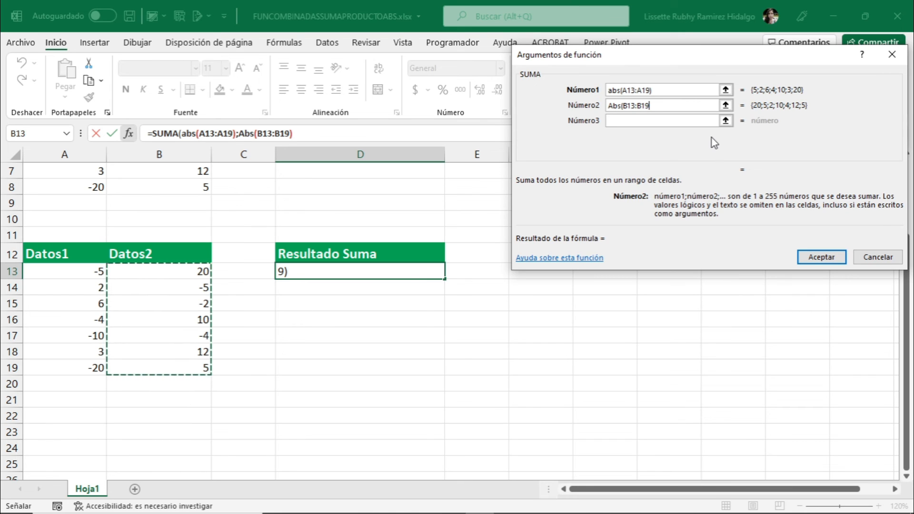
pyautogui.write(')')
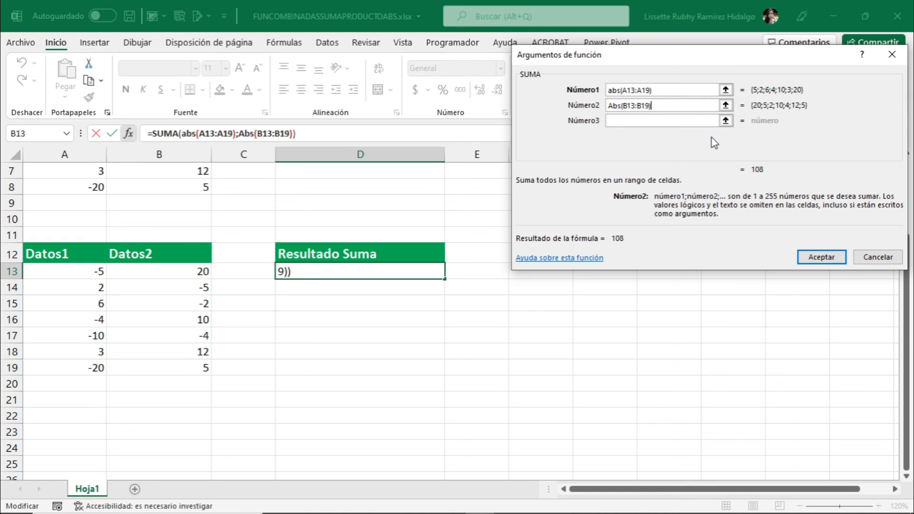
pyautogui.click(816, 257)
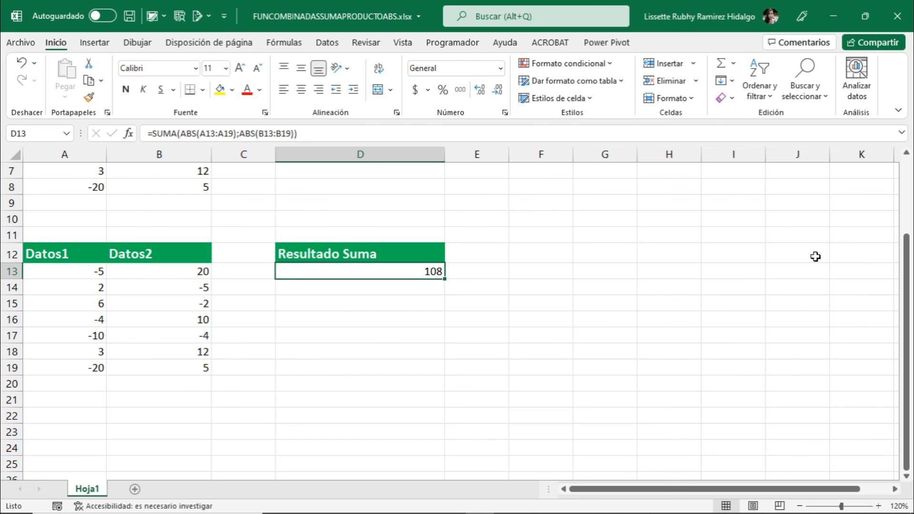
# Return to the upper table and select cell D2 to review its SUMAPRODUCTO formula
pyautogui.scroll(1, 816, 256)
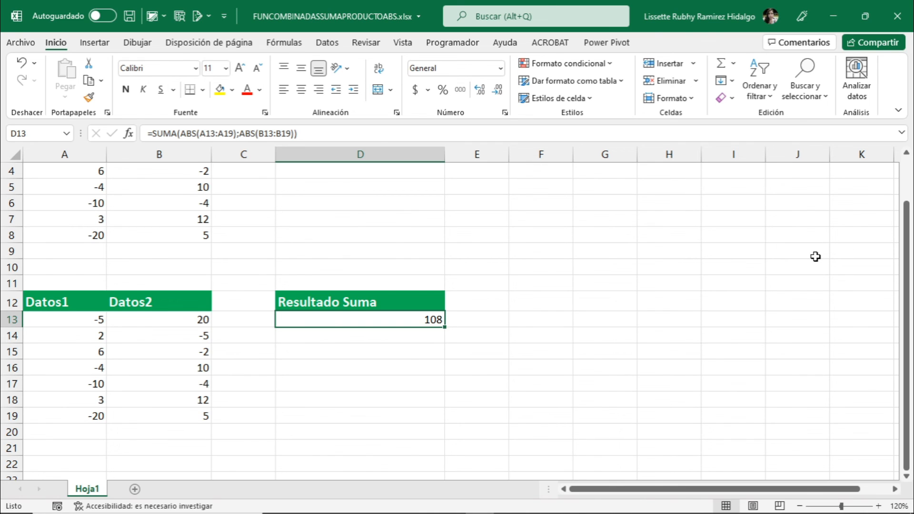
pyautogui.scroll(1, 816, 257)
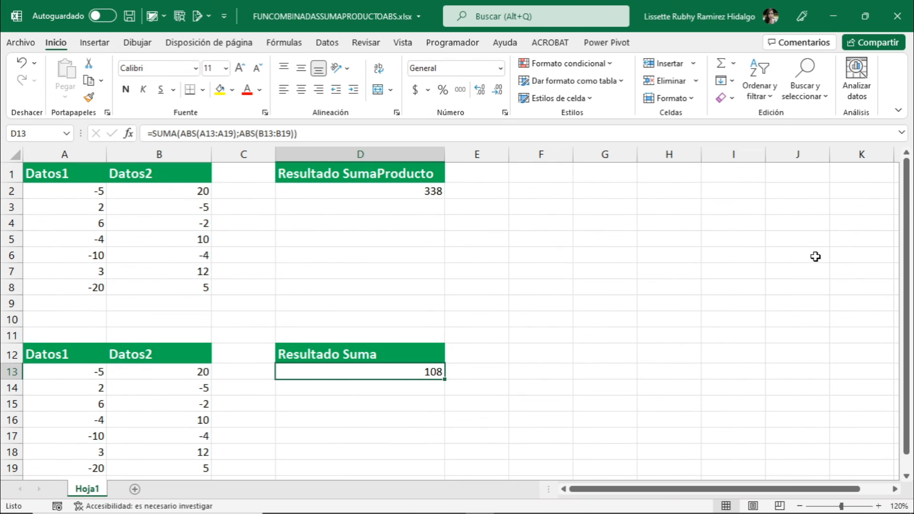
pyautogui.scroll(-1, 816, 257)
pyautogui.scroll(1, 816, 257)
pyautogui.click(414, 195)
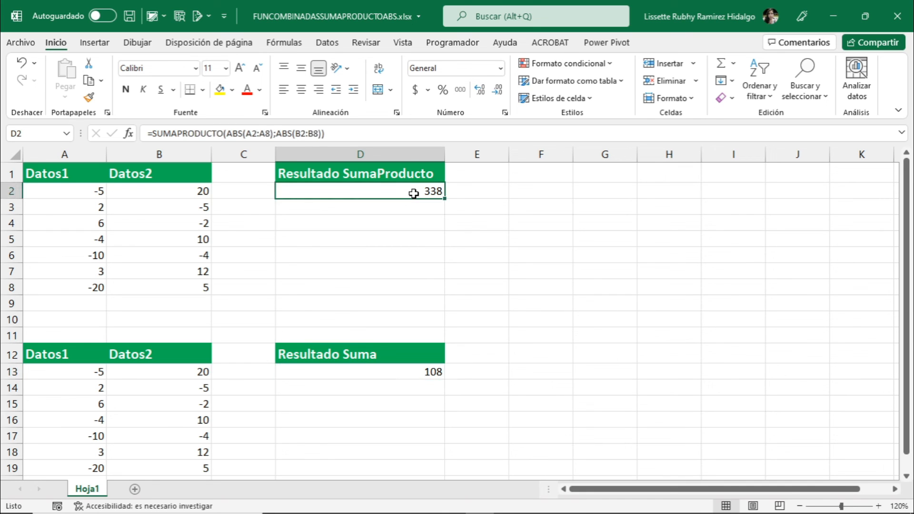